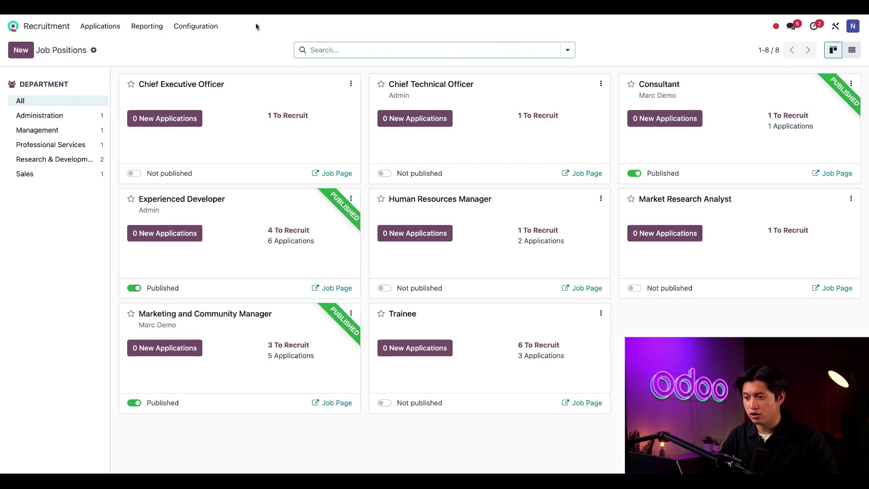
# Open Recruitment settings to review the Online Posting, Interview Survey and CV Display options
pyautogui.click(204, 27)
pyautogui.click(206, 47)
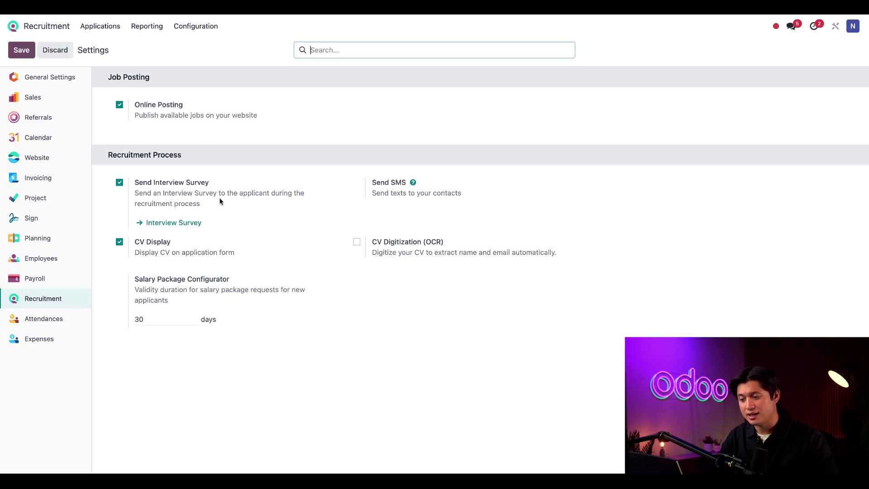
pyautogui.moveTo(197, 192)
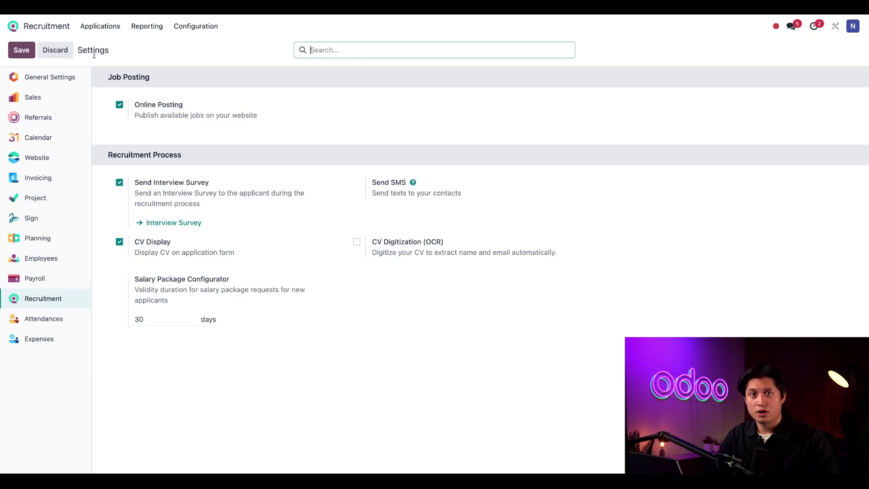
# Create the Office Manager job position with application email alias office-manager
pyautogui.click(107, 26)
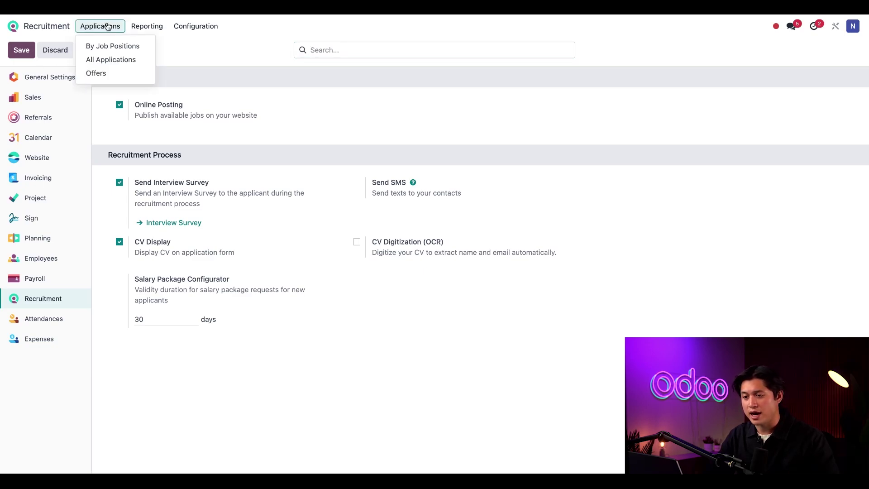
pyautogui.click(108, 49)
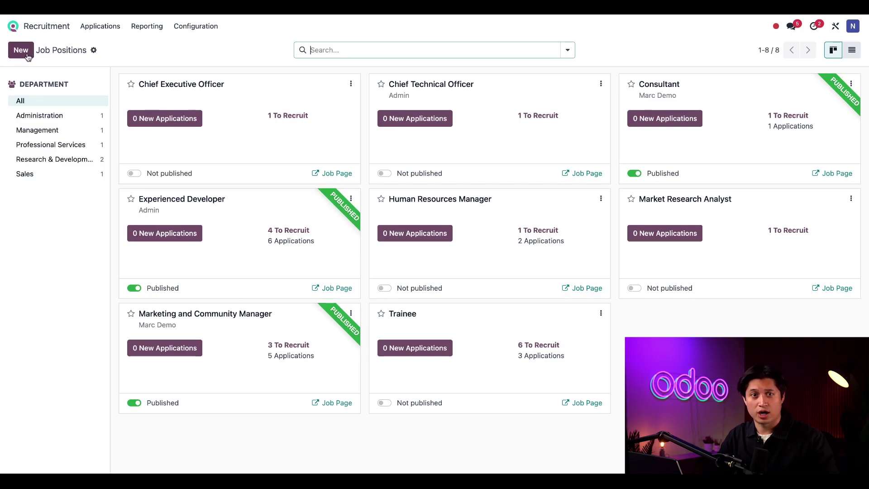
pyautogui.click(24, 52)
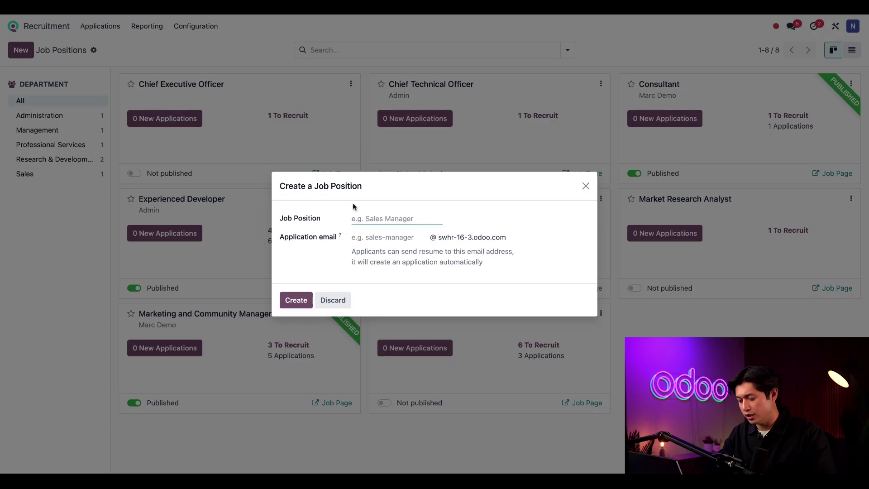
pyautogui.write('Office ')
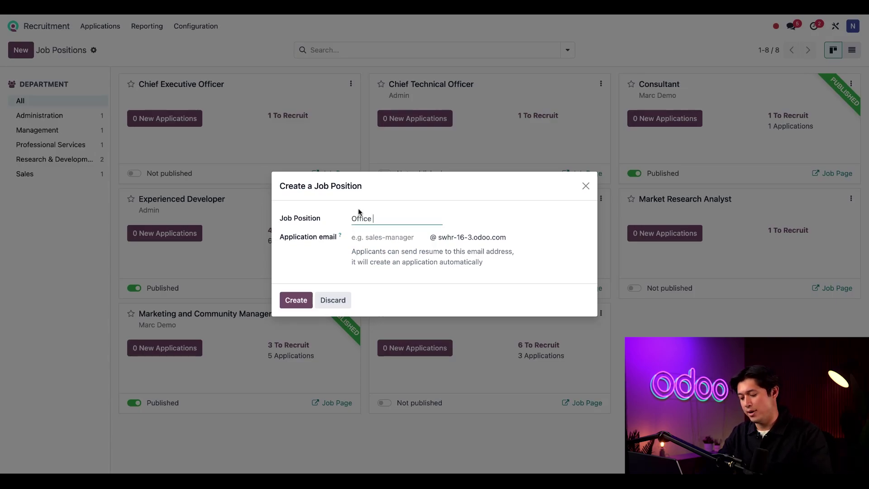
pyautogui.write('Manager')
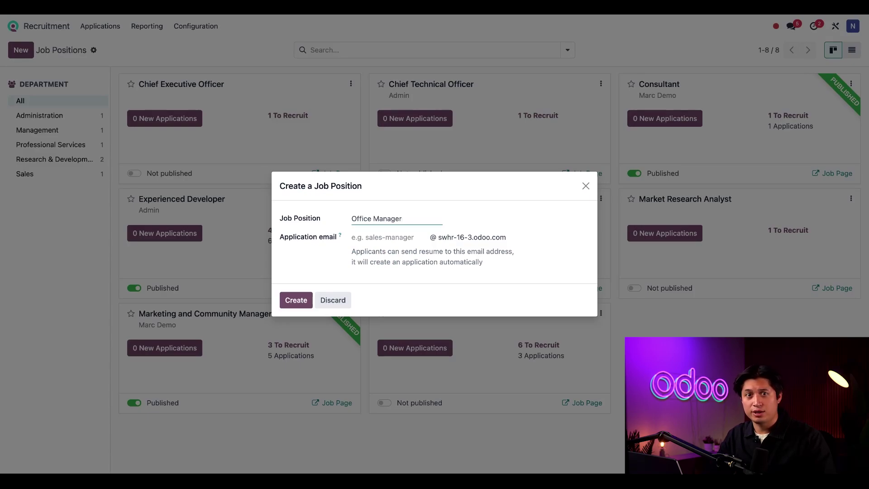
pyautogui.click(375, 237)
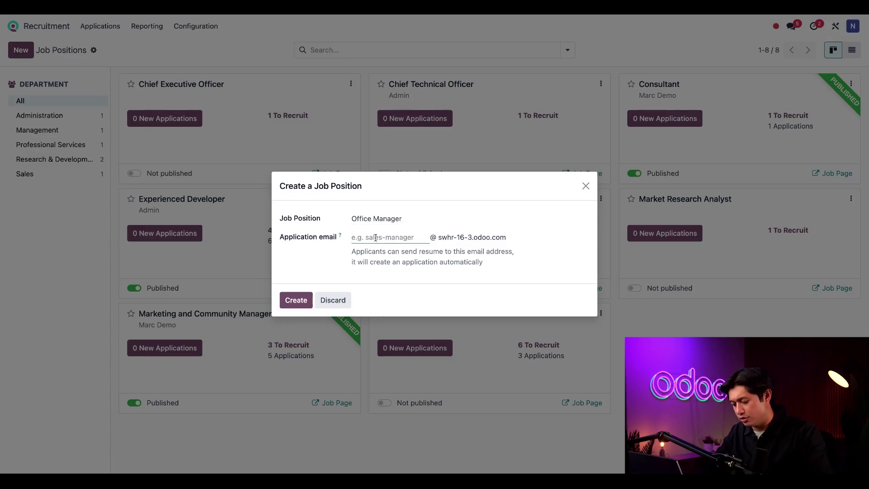
pyautogui.write('office-')
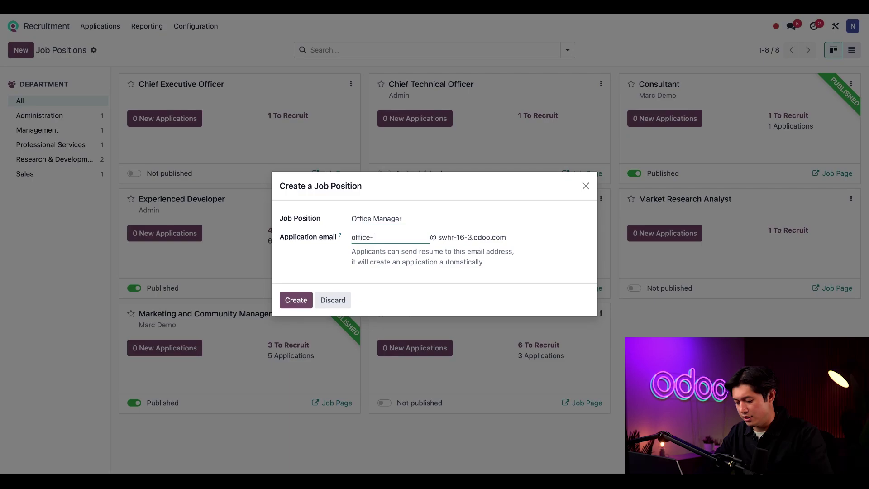
pyautogui.write('manager')
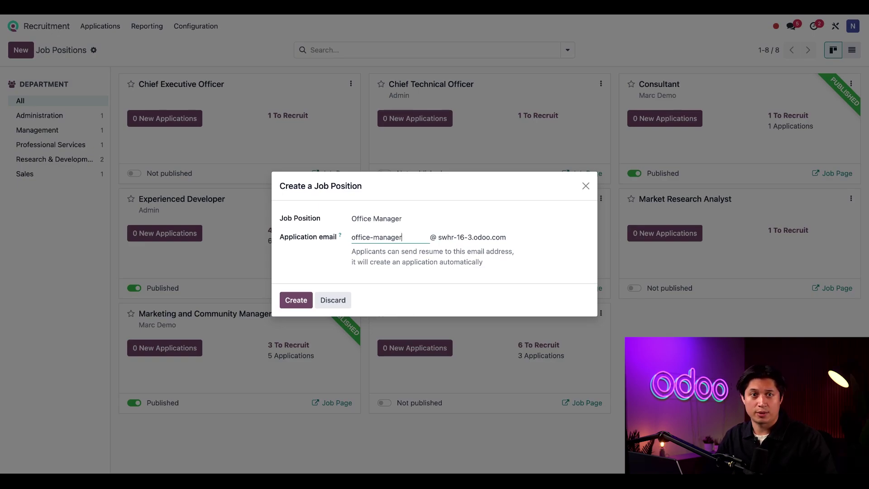
pyautogui.click(292, 303)
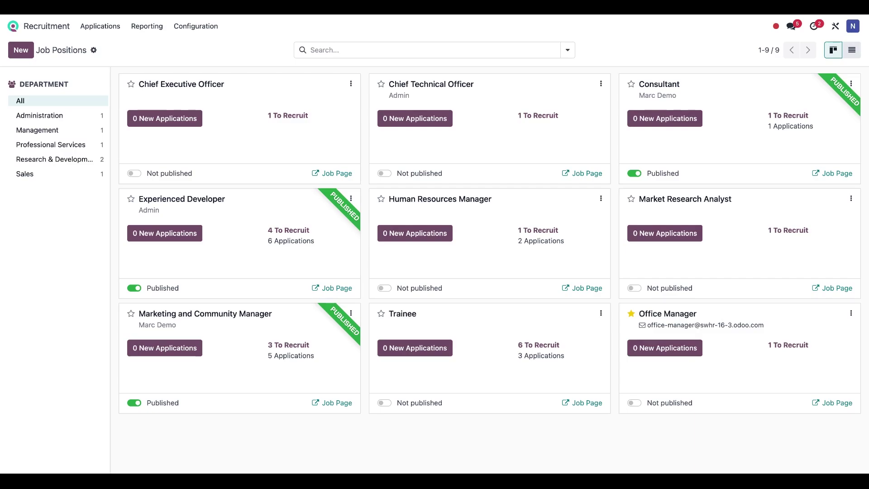
# Open the Office Manager position form and set department Administration and employment type Permanent
pyautogui.click(851, 314)
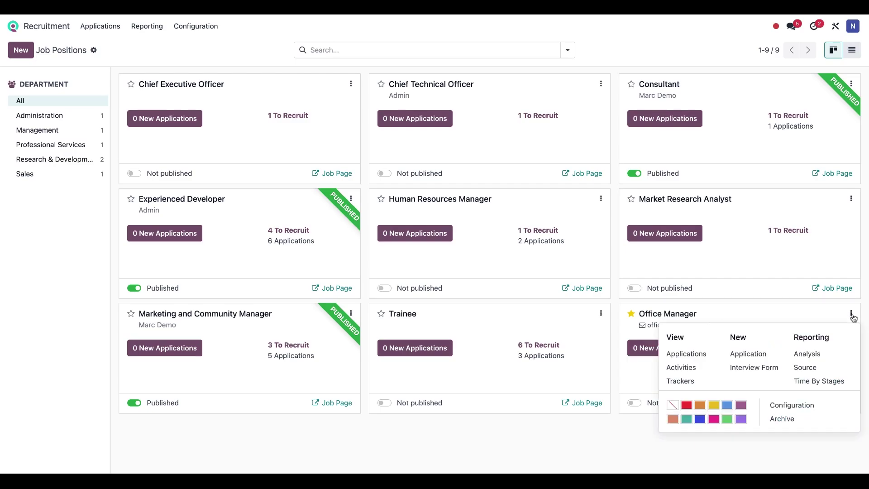
pyautogui.click(798, 405)
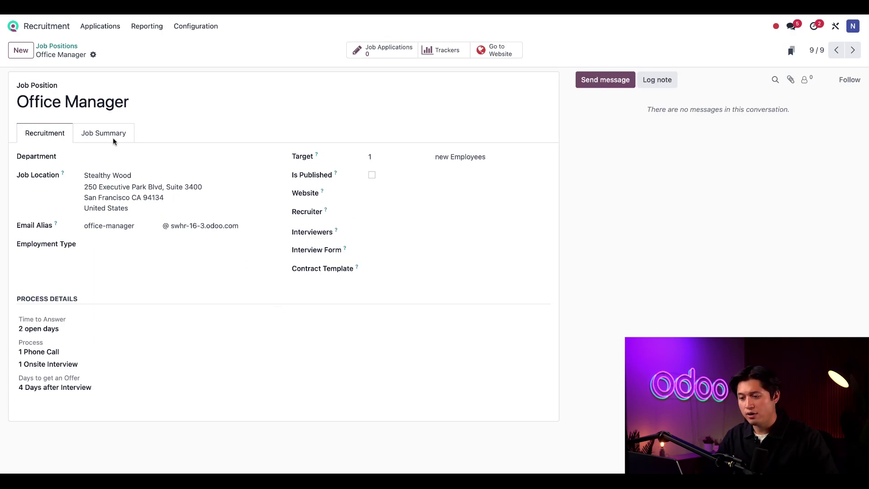
pyautogui.click(115, 156)
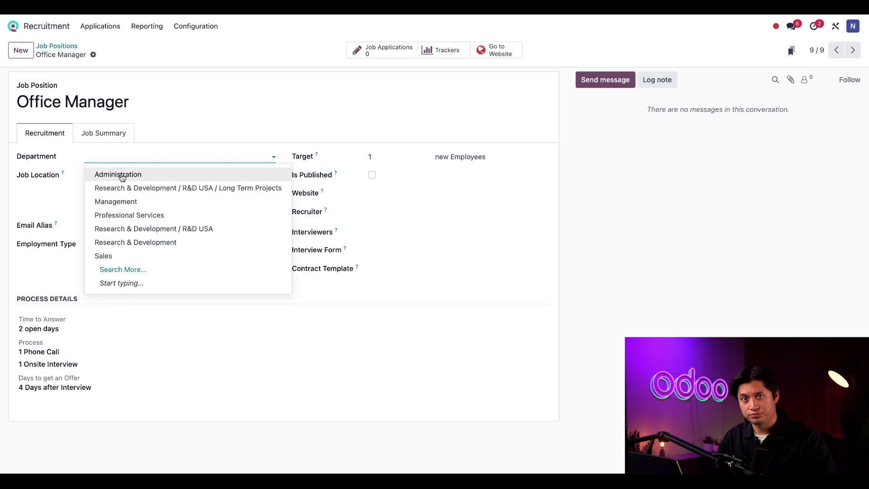
pyautogui.click(121, 175)
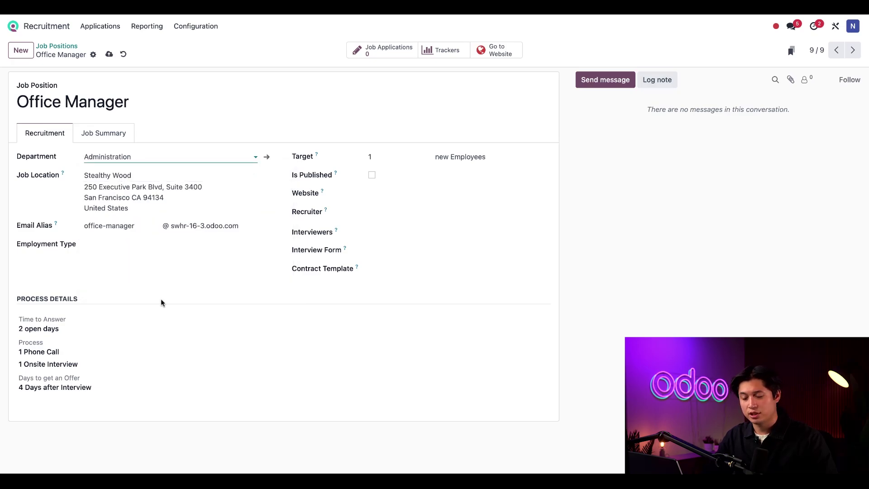
pyautogui.click(150, 245)
pyautogui.click(142, 260)
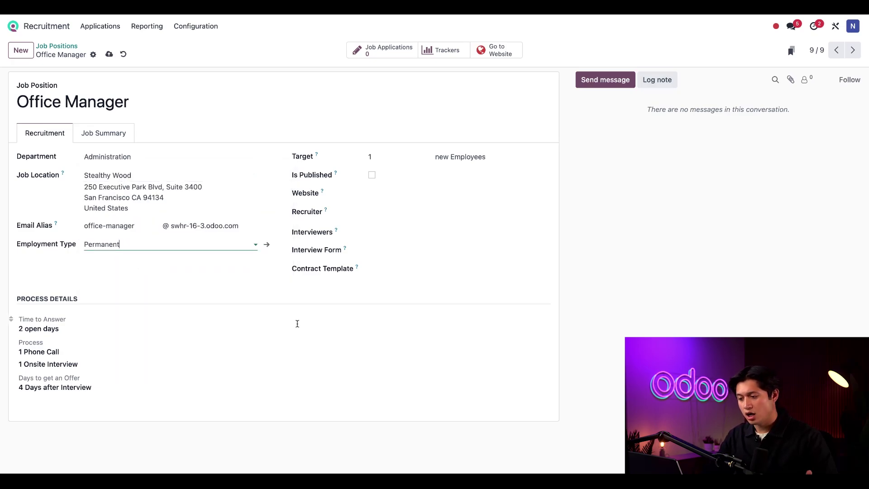
# Assign a recruiter and the Full Time contract template to the Office Manager position
pyautogui.click(389, 214)
pyautogui.click(391, 232)
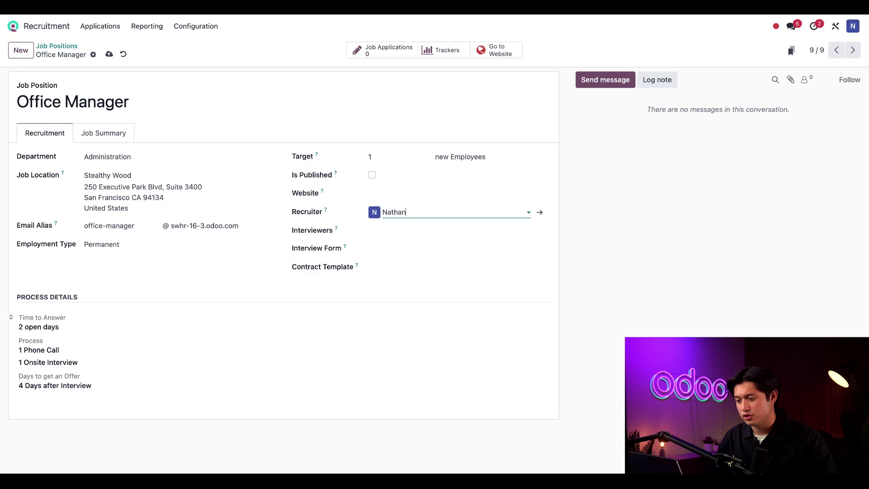
pyautogui.click(404, 268)
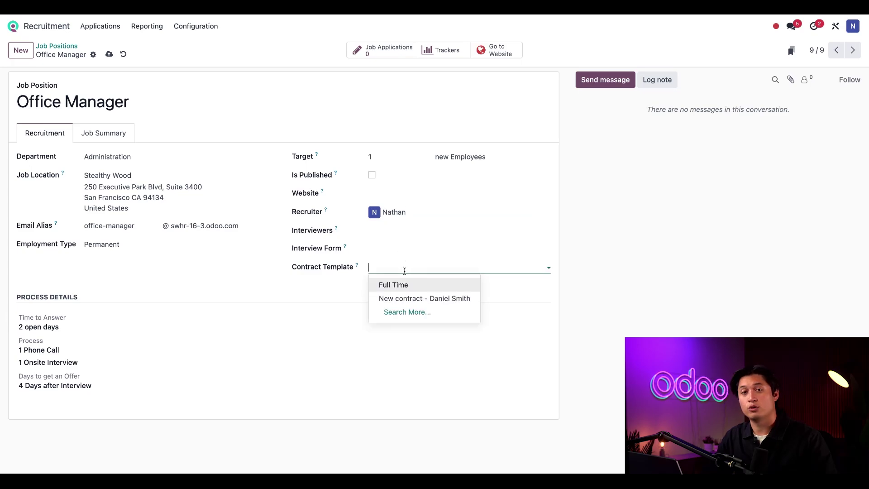
pyautogui.click(406, 285)
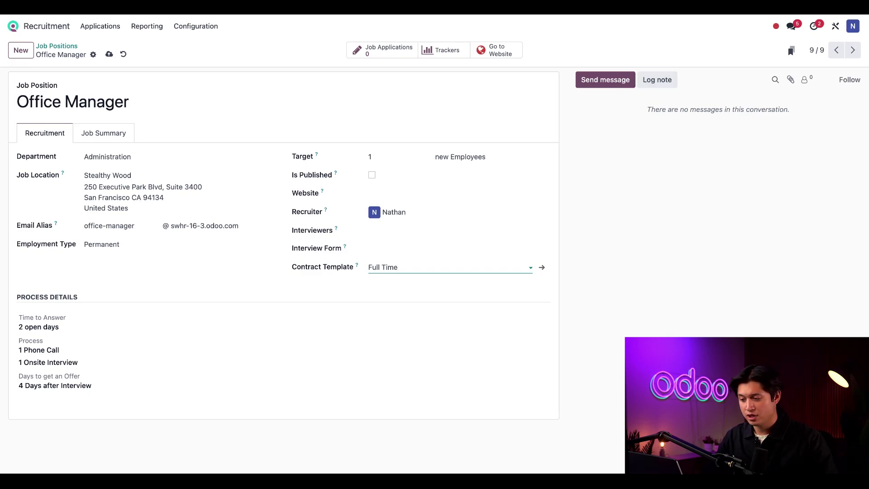
pyautogui.click(412, 230)
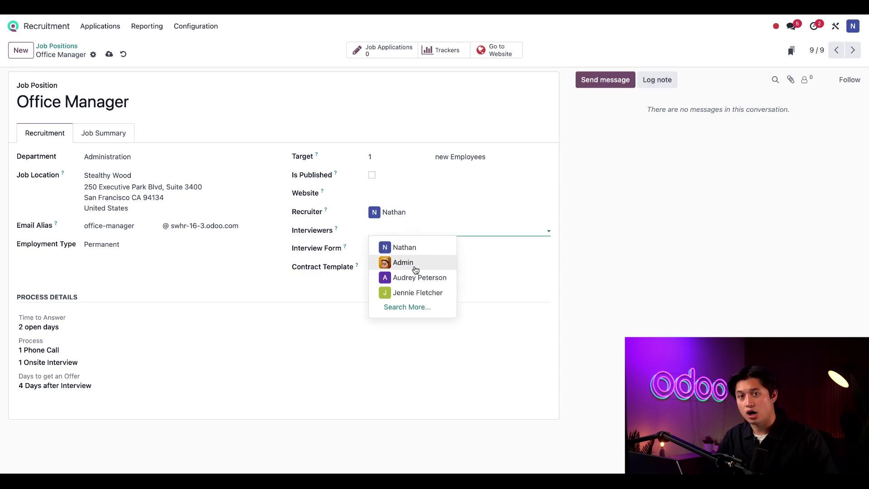
# Add an interviewer and the Recruitment Form interview survey, then return to the Office Manager position
pyautogui.click(415, 277)
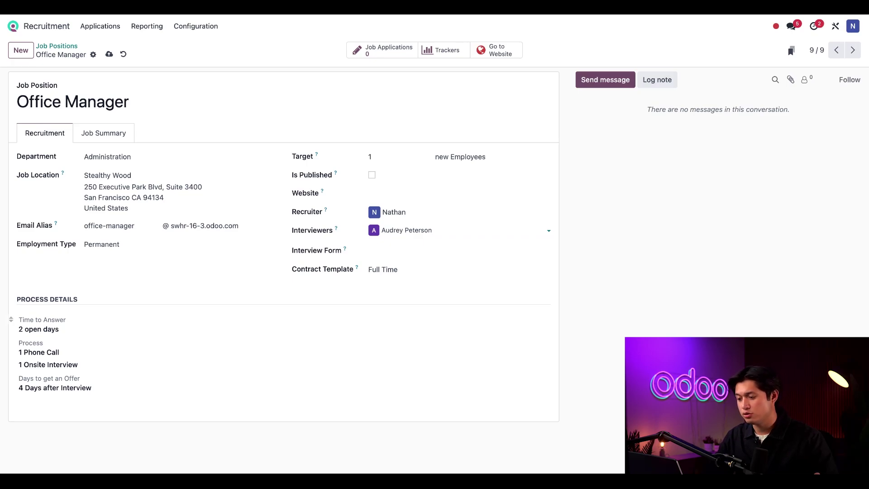
pyautogui.click(422, 252)
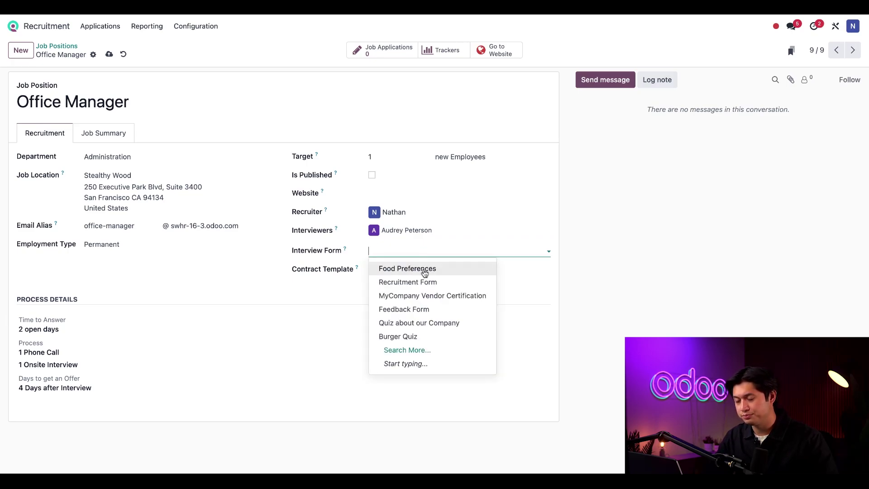
pyautogui.click(421, 282)
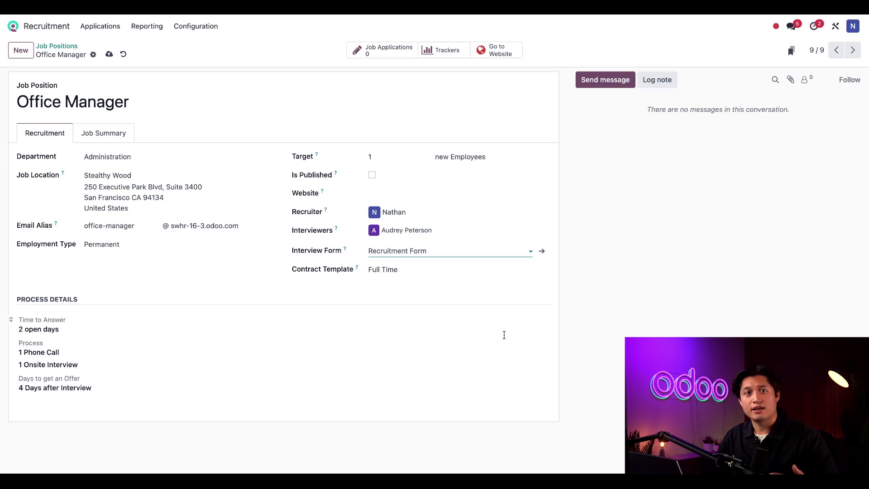
pyautogui.click(542, 252)
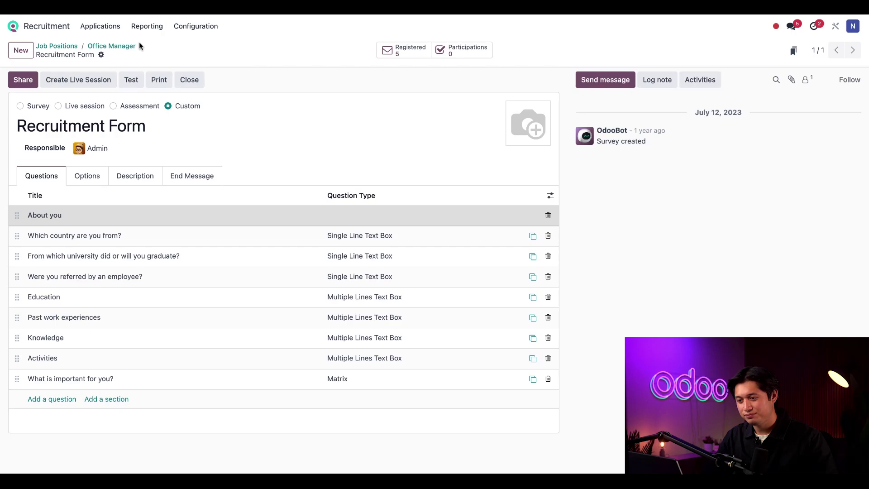
pyautogui.click(116, 45)
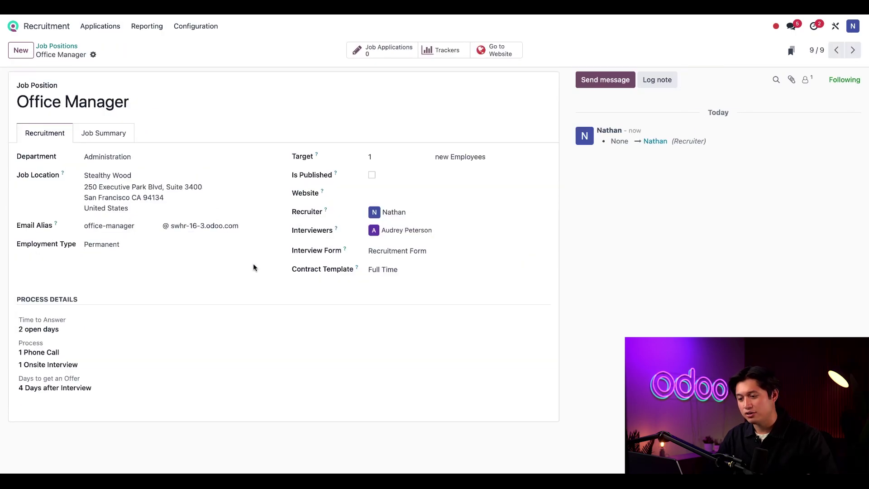
# In the Job Summary tab, overwrite the default text with 'Keep our office running smoothly.'
pyautogui.click(102, 132)
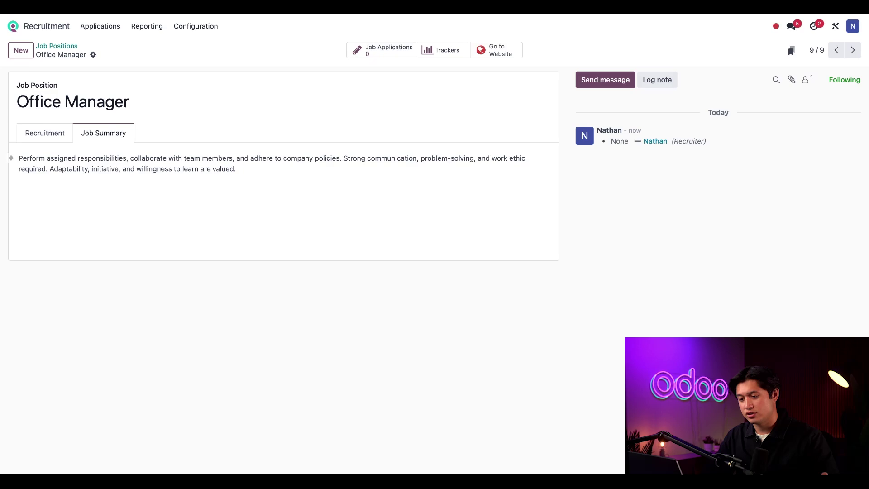
pyautogui.hotkey('ctrl', 'a')
pyautogui.write('K')
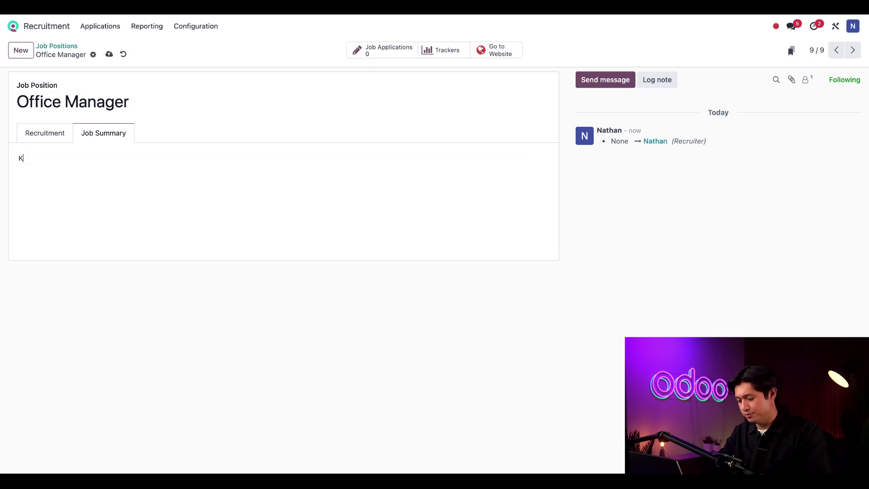
pyautogui.write('eep our of')
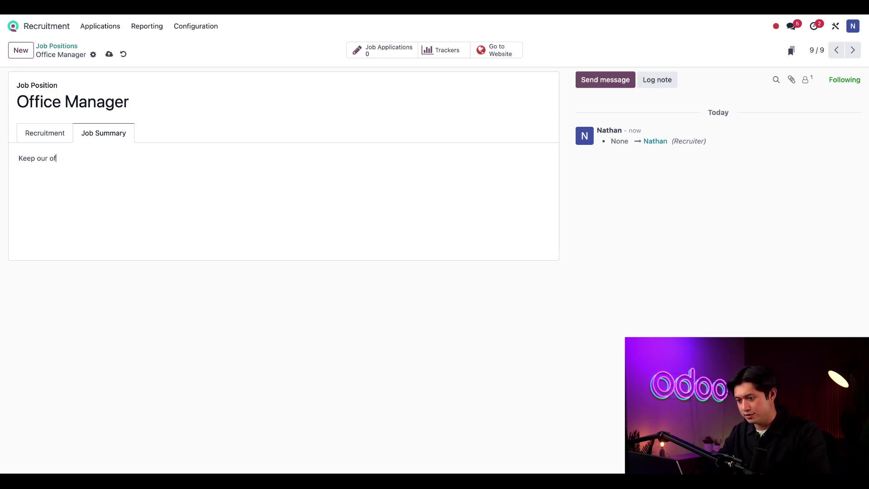
pyautogui.write('fice running smoothly')
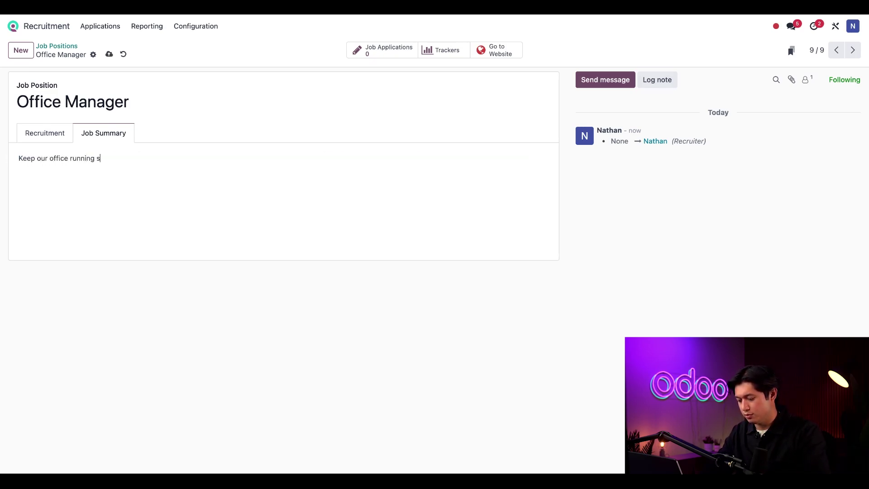
pyautogui.write('.')
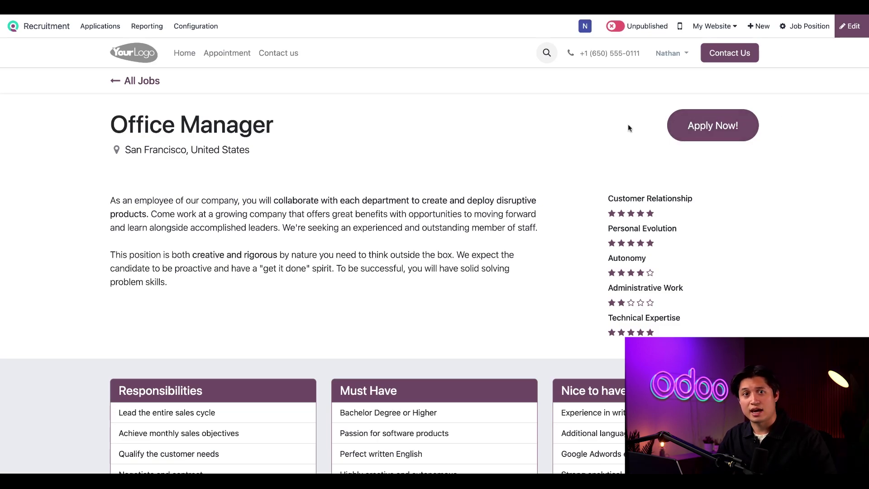
# Switch the Office Manager website job page from Unpublished to Published
pyautogui.click(613, 26)
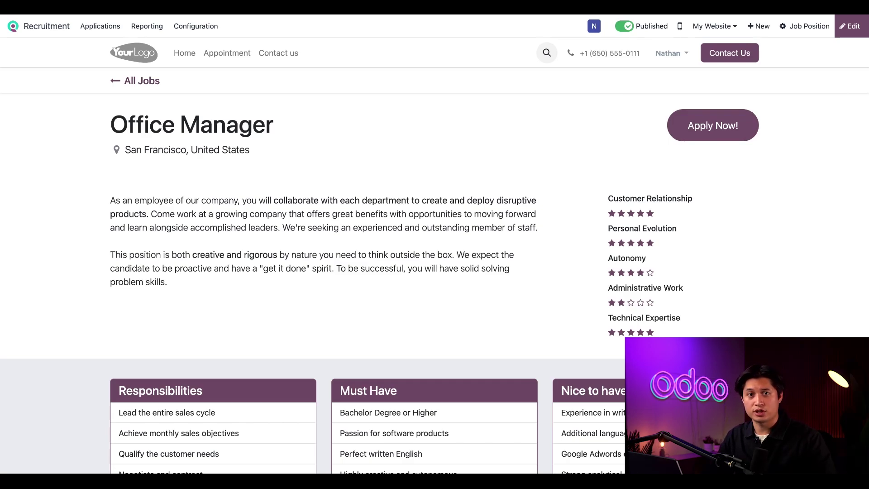
pyautogui.click(801, 28)
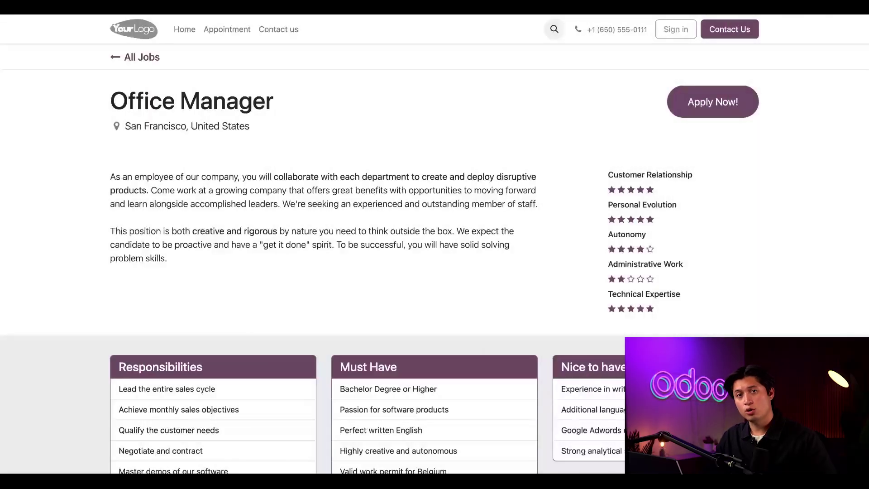
# Apply for Office Manager with the applicant's name, e-mail, phone number and resume file
pyautogui.click(704, 107)
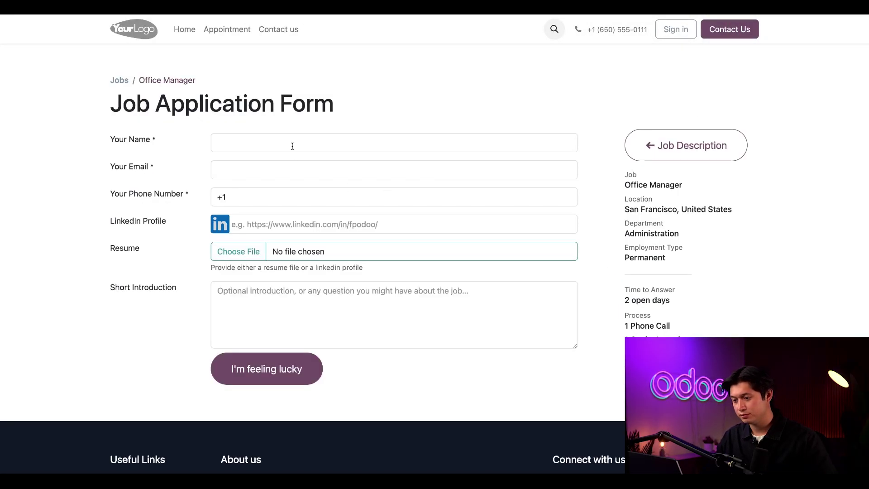
pyautogui.click(292, 145)
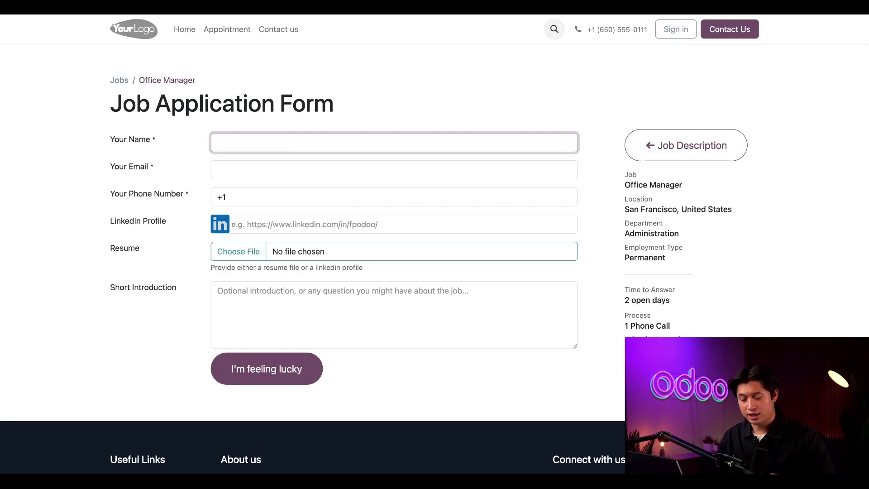
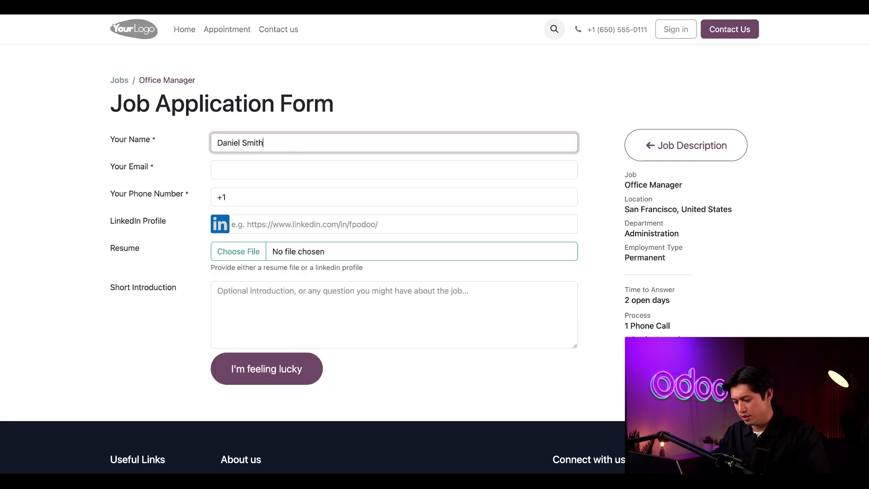
pyautogui.click(290, 170)
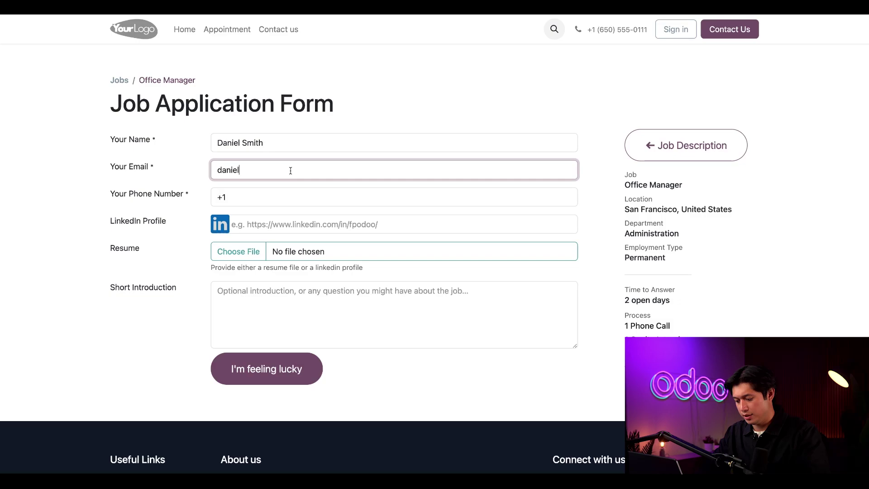
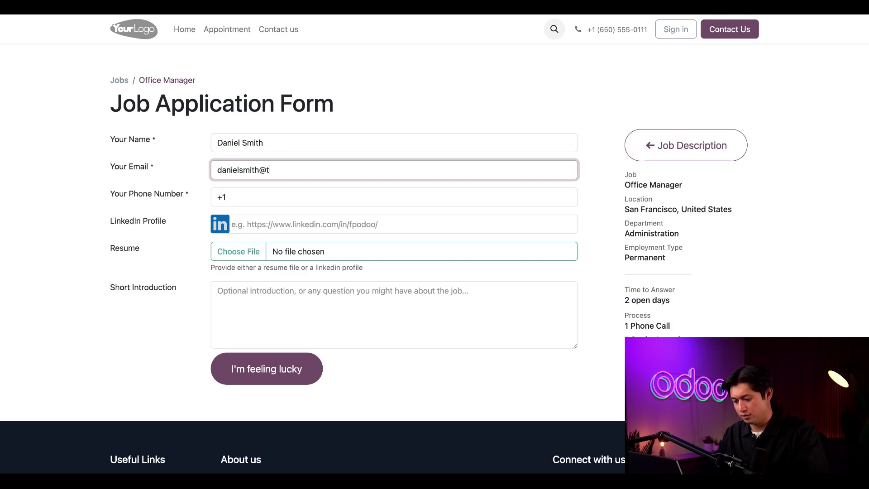
pyautogui.write('est.com')
pyautogui.click(273, 193)
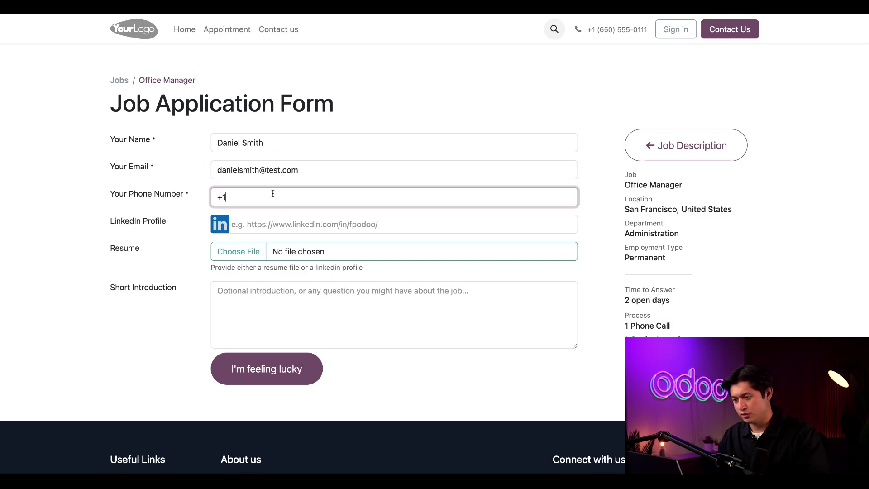
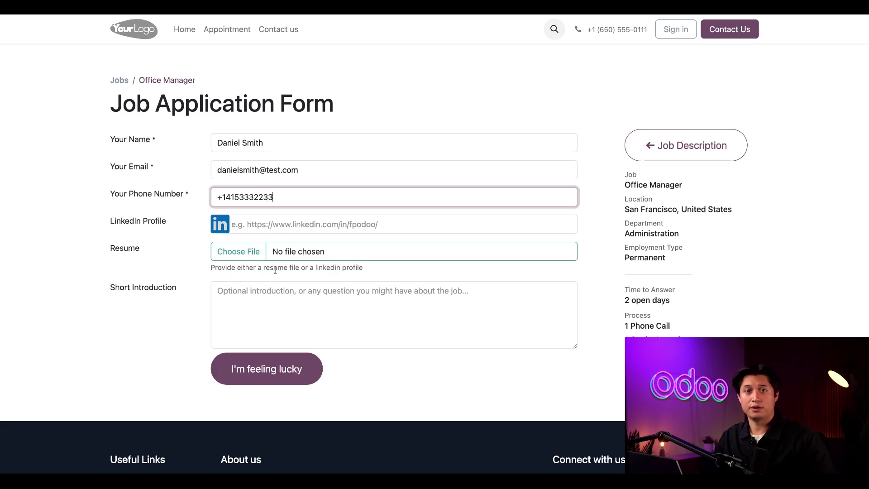
pyautogui.click(228, 252)
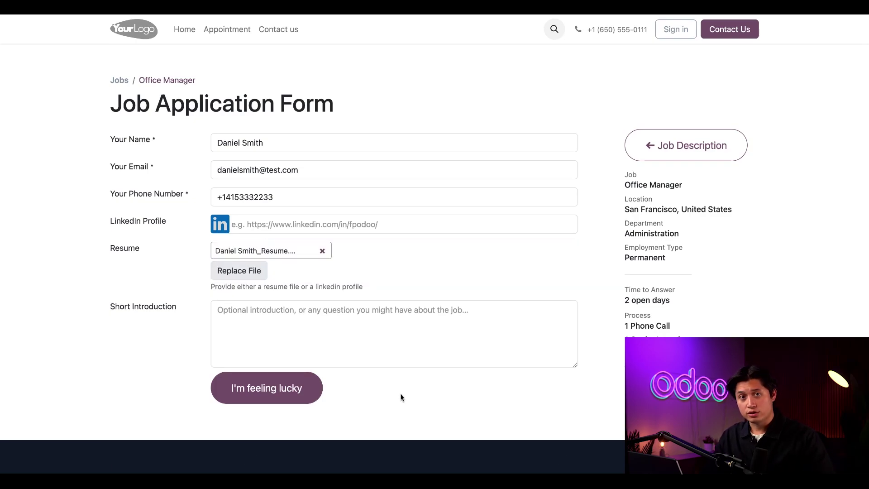
pyautogui.click(275, 390)
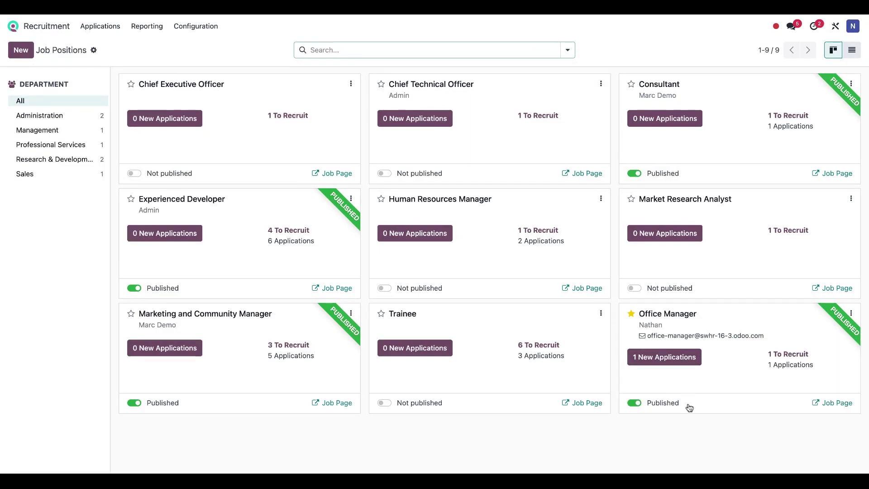
# Open the Office Manager's new application and drag it from New to Initial Qualification
pyautogui.click(665, 357)
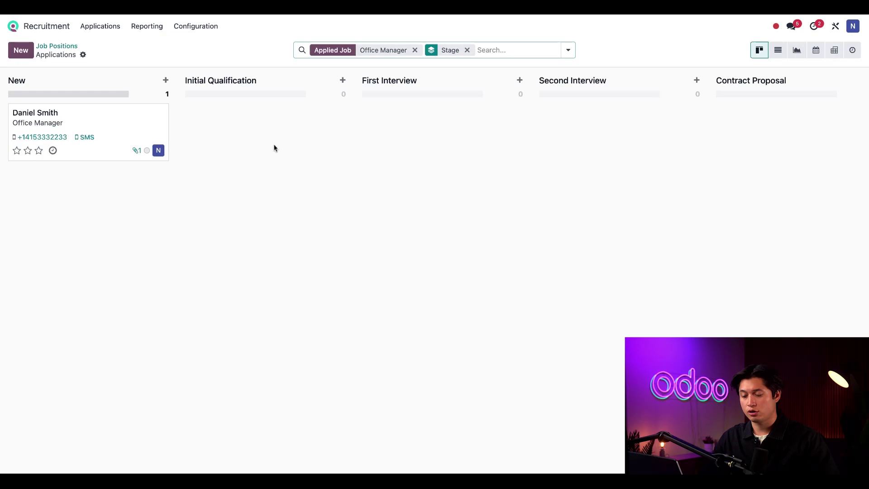
pyautogui.moveTo(95, 123); pyautogui.dragTo(237, 133)
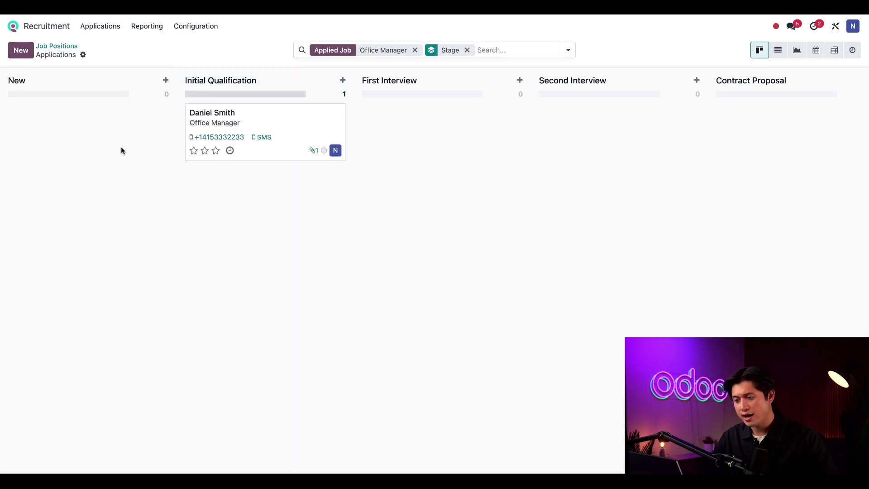
pyautogui.click(149, 83)
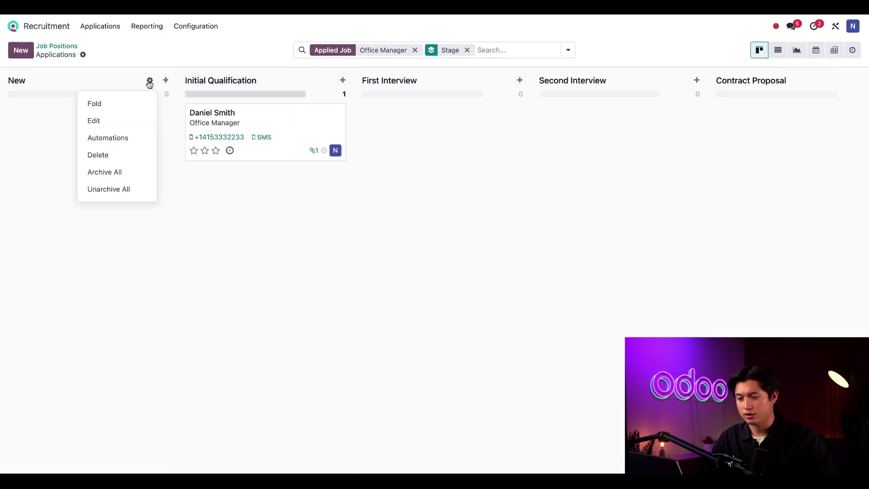
pyautogui.click(120, 123)
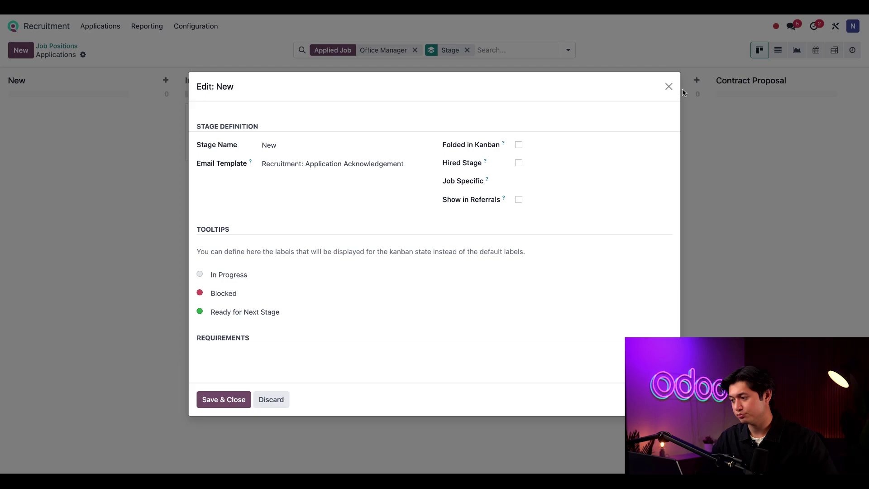
pyautogui.click(670, 87)
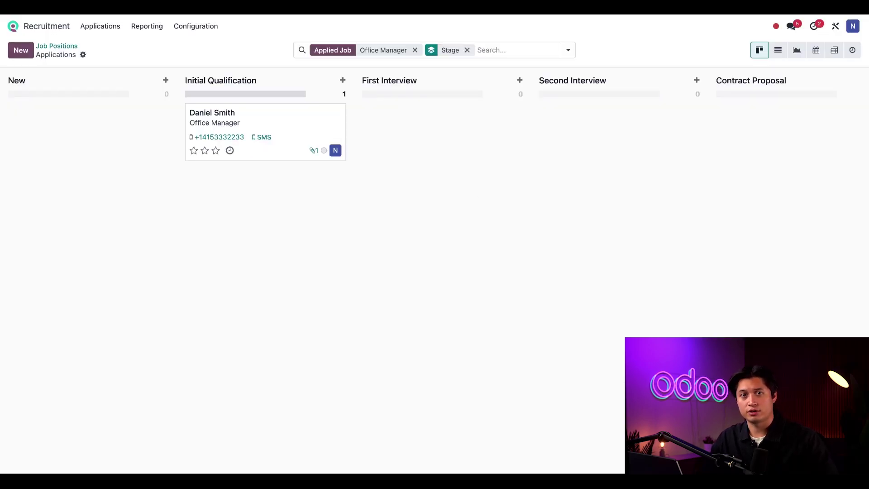
# Open the applicant's record and set its stage to First Interview
pyautogui.click(232, 117)
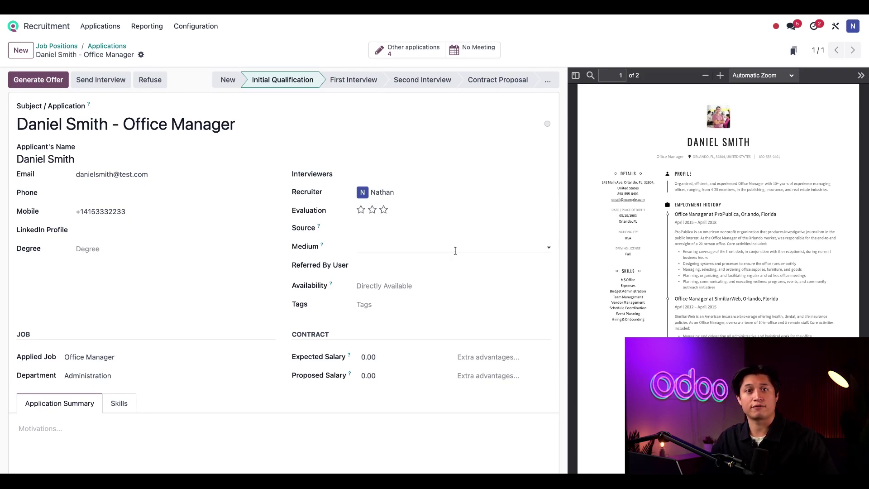
pyautogui.click(352, 83)
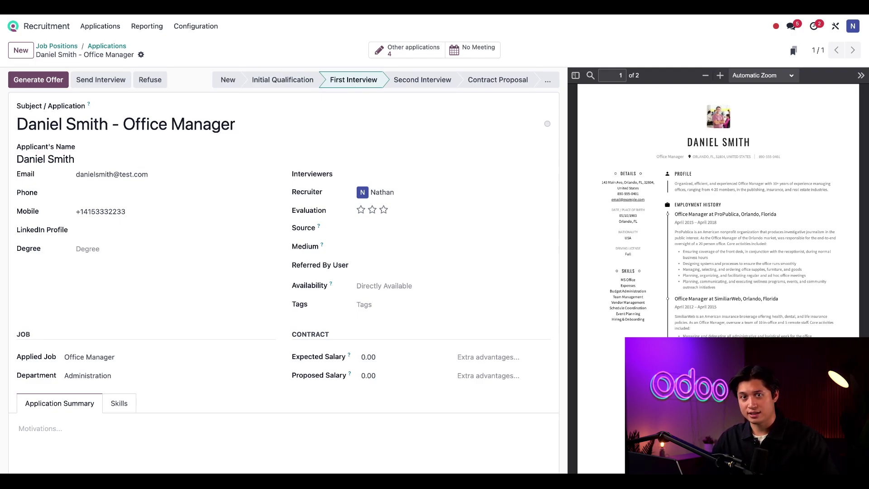
pyautogui.scroll(-8, 364, 247)
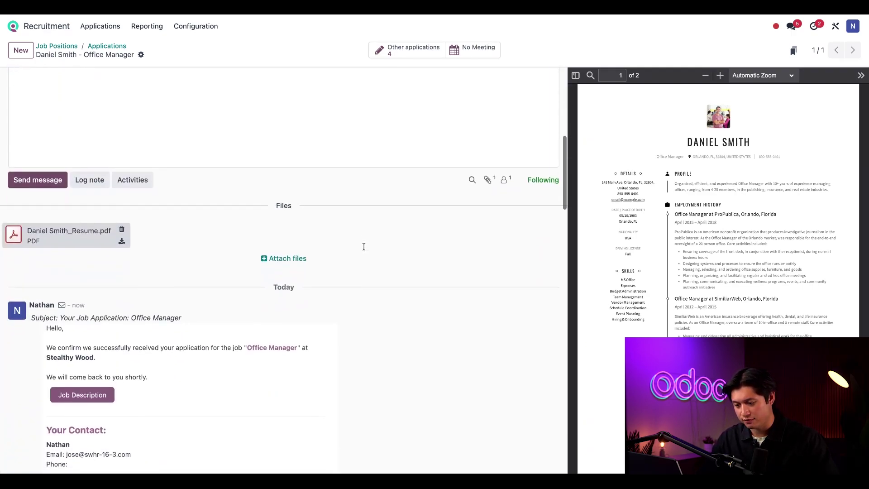
pyautogui.scroll(-1, 364, 247)
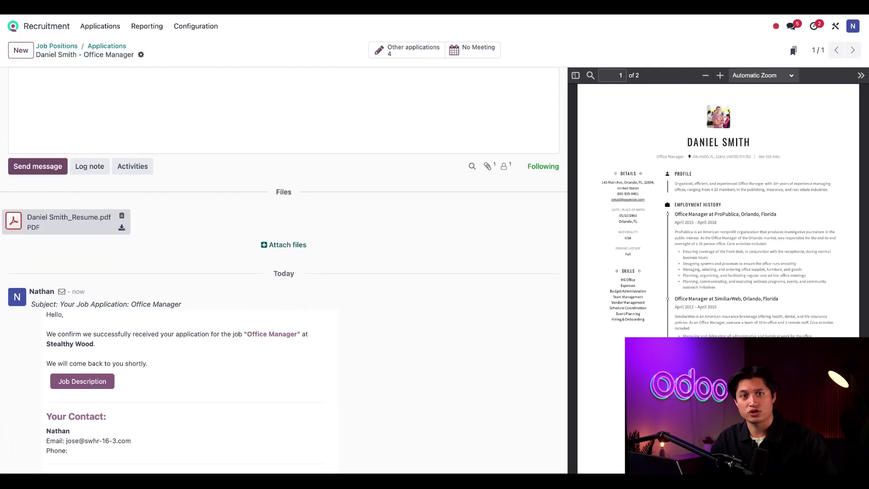
pyautogui.scroll(10, 284, 272)
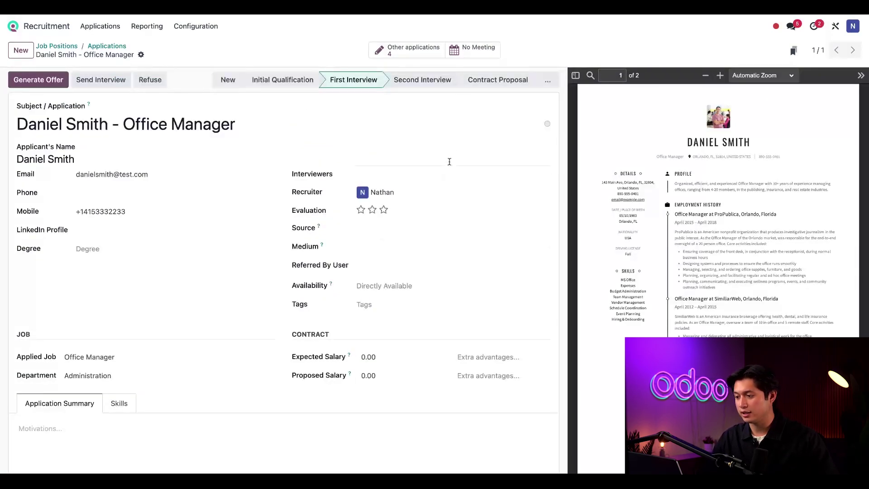
# Book a Wednesday 08/07/2024 10:00–11:00 meeting titled with the applicant's first name plus ''s Interview'
pyautogui.click(490, 56)
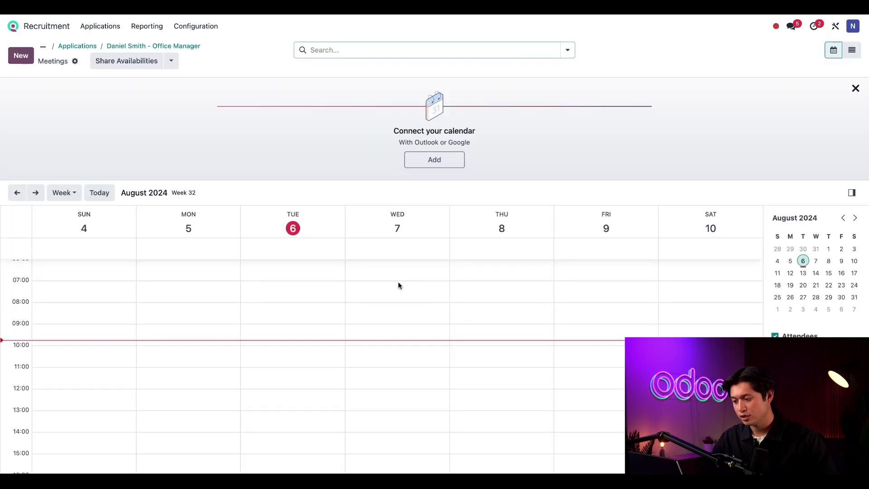
pyautogui.click(376, 350)
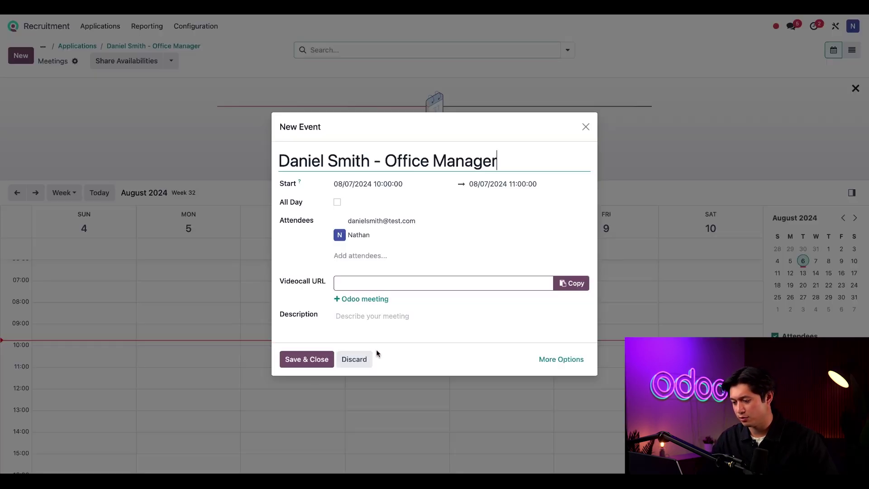
pyautogui.moveTo(511, 160); pyautogui.dragTo(324, 161)
pyautogui.press('BackSpace')
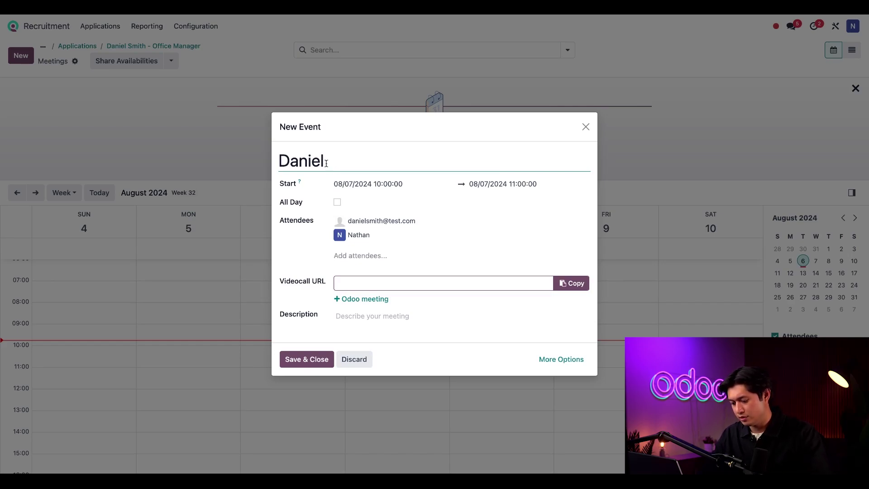
pyautogui.write("'s Interview")
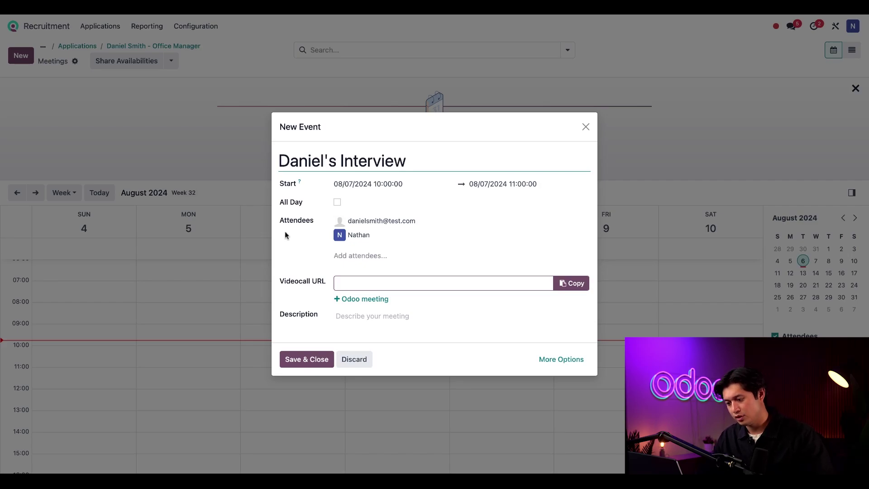
pyautogui.click(301, 362)
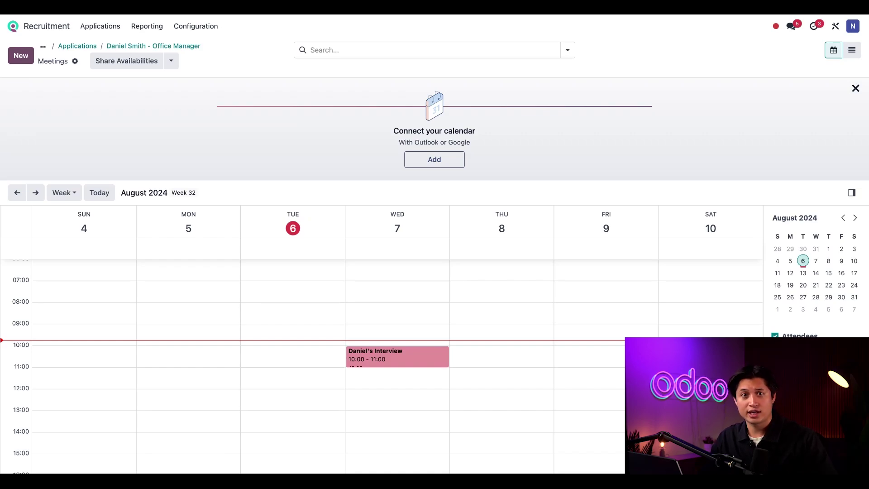
pyautogui.click(176, 47)
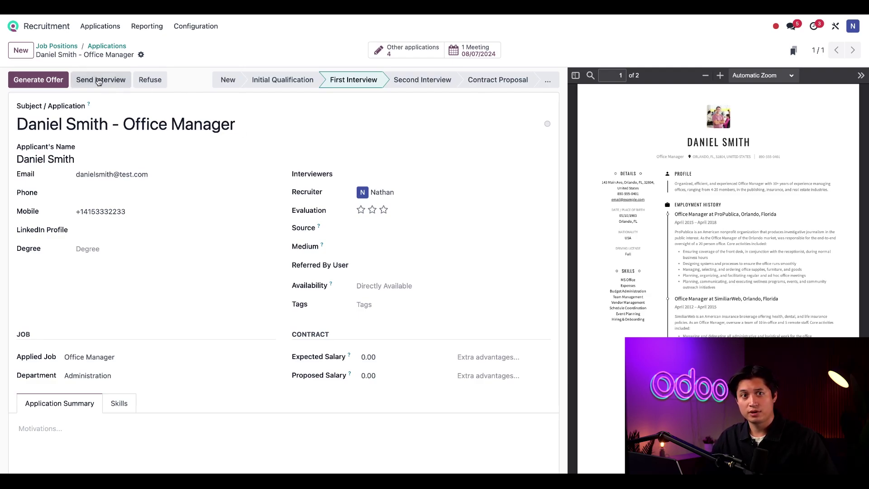
# Email the applicant the Recruitment Form interview invitation from the application record
pyautogui.click(99, 81)
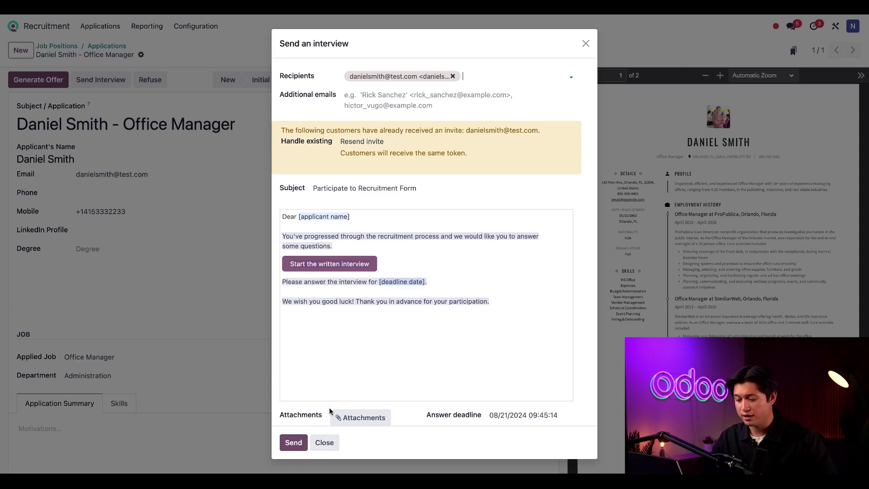
pyautogui.click(293, 442)
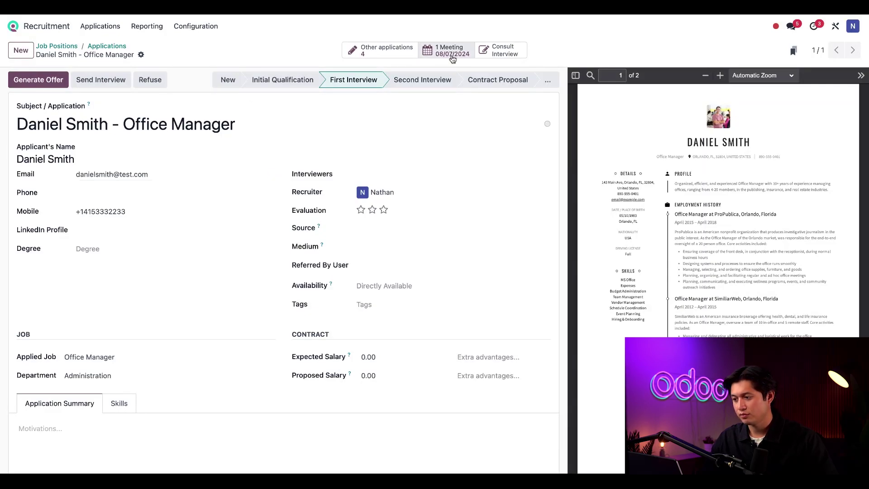
pyautogui.click(502, 52)
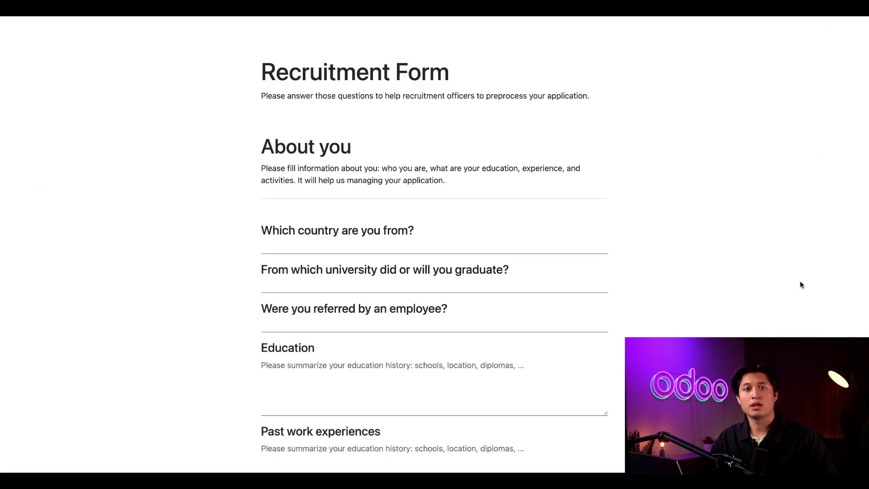
pyautogui.scroll(-5, 799, 284)
pyautogui.scroll(-5, 800, 284)
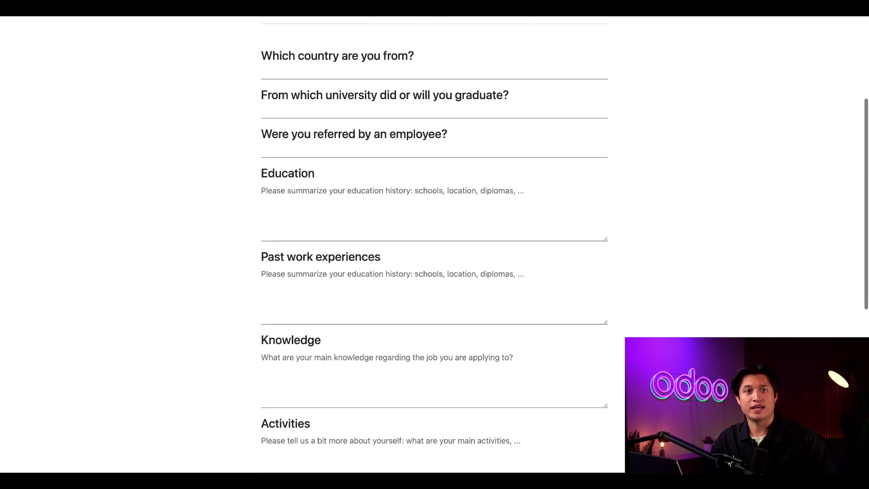
pyautogui.scroll(-6, 434, 249)
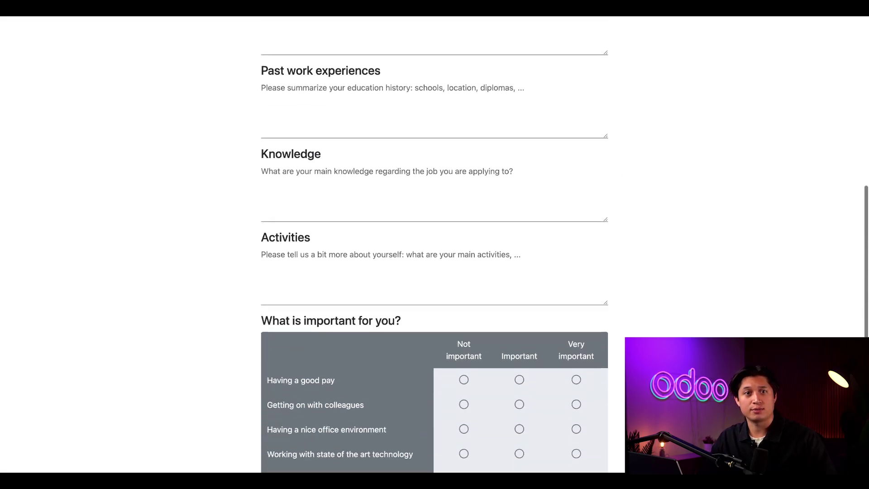
pyautogui.scroll(15, 434, 244)
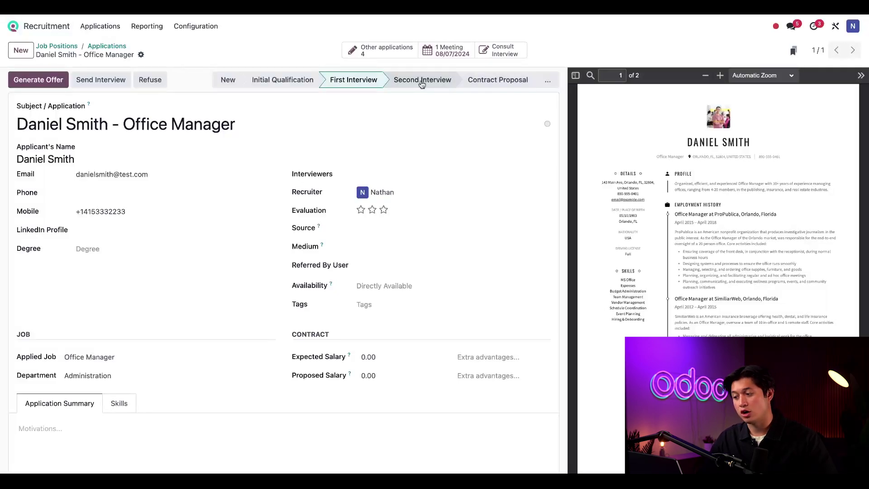
# Advance the application to Contract Proposal and email a Full Time $31,800/year salary offer
pyautogui.click(508, 82)
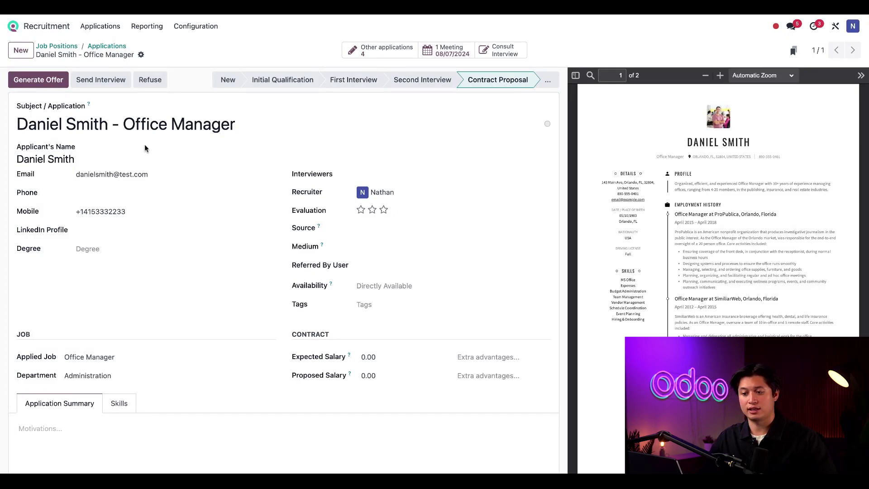
pyautogui.click(53, 86)
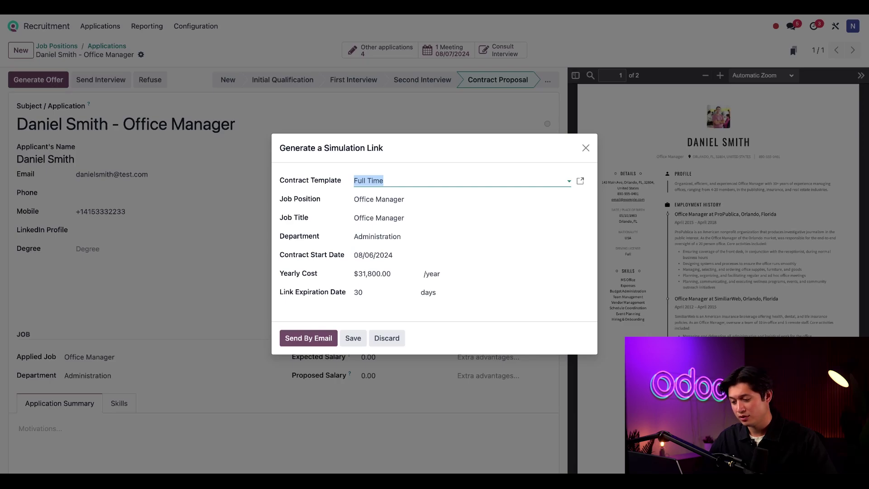
pyautogui.click(318, 343)
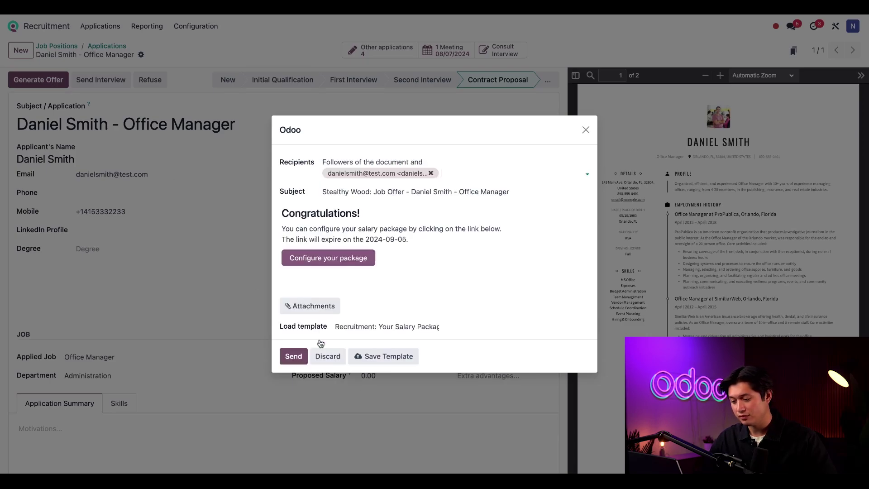
pyautogui.click(293, 356)
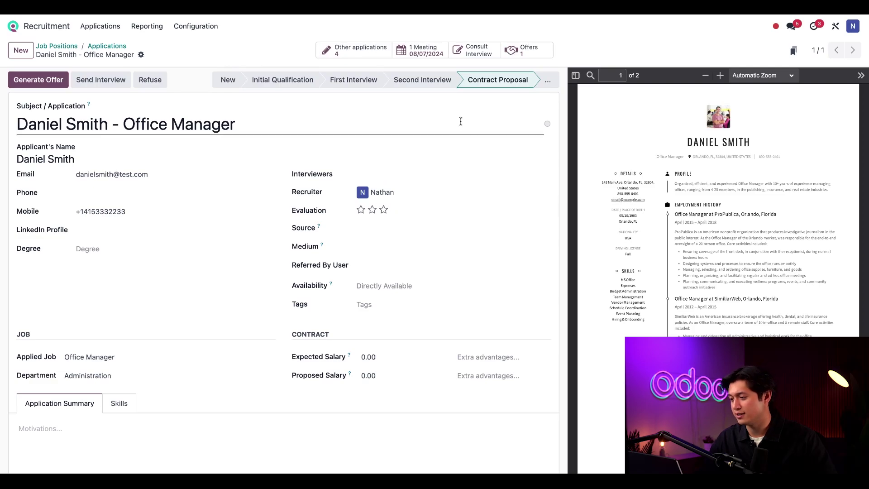
# Set the application stage to Contract Signed so the applicant shows as HIRED on 08/06/2024
pyautogui.click(547, 79)
pyautogui.click(549, 101)
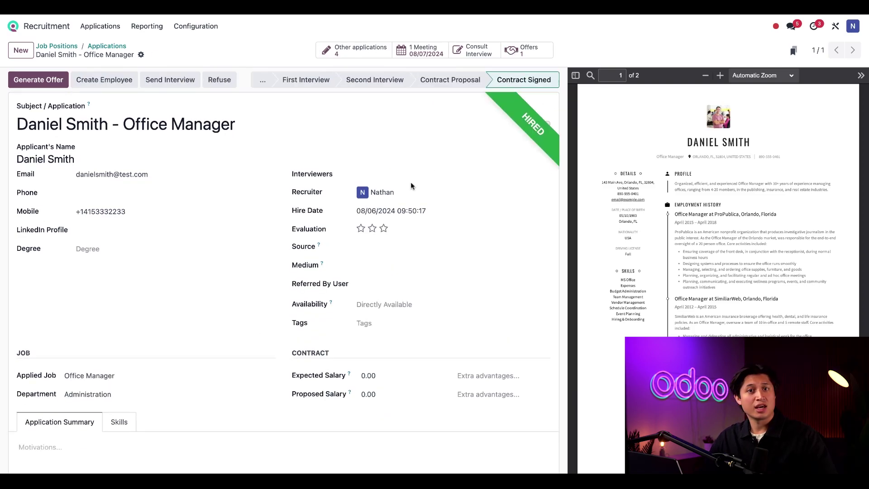